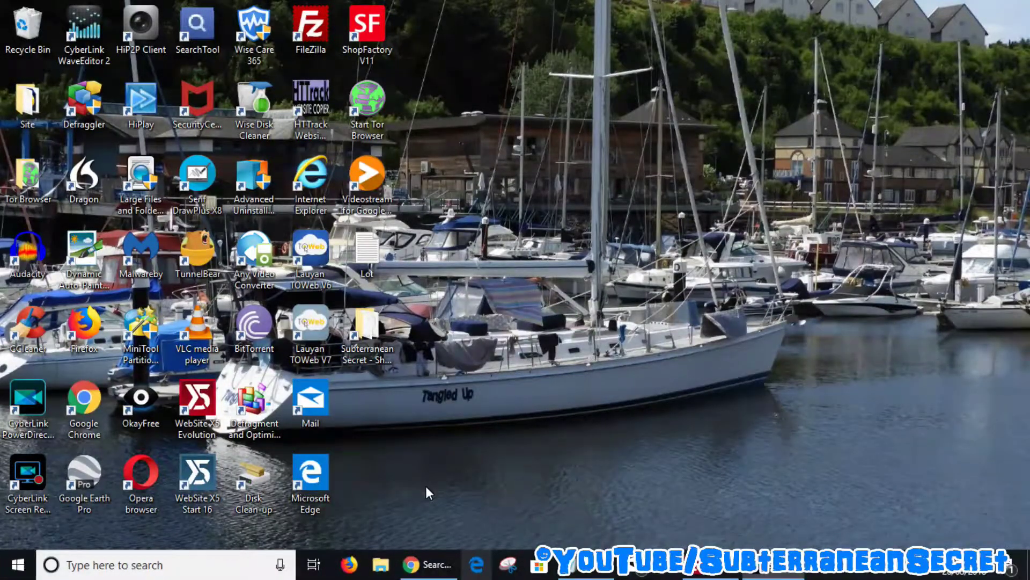
left_click(421, 565)
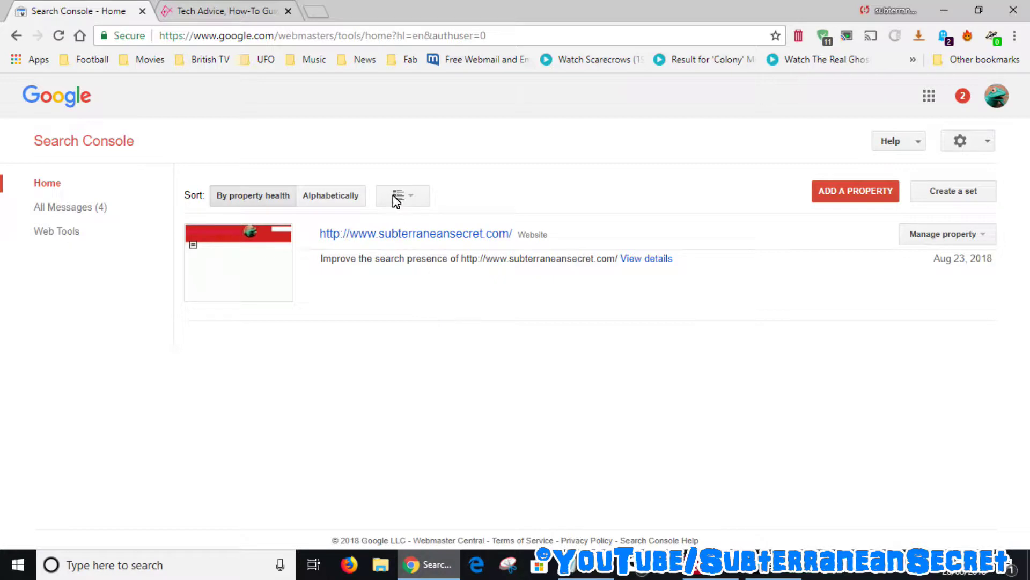
left_click(245, 11)
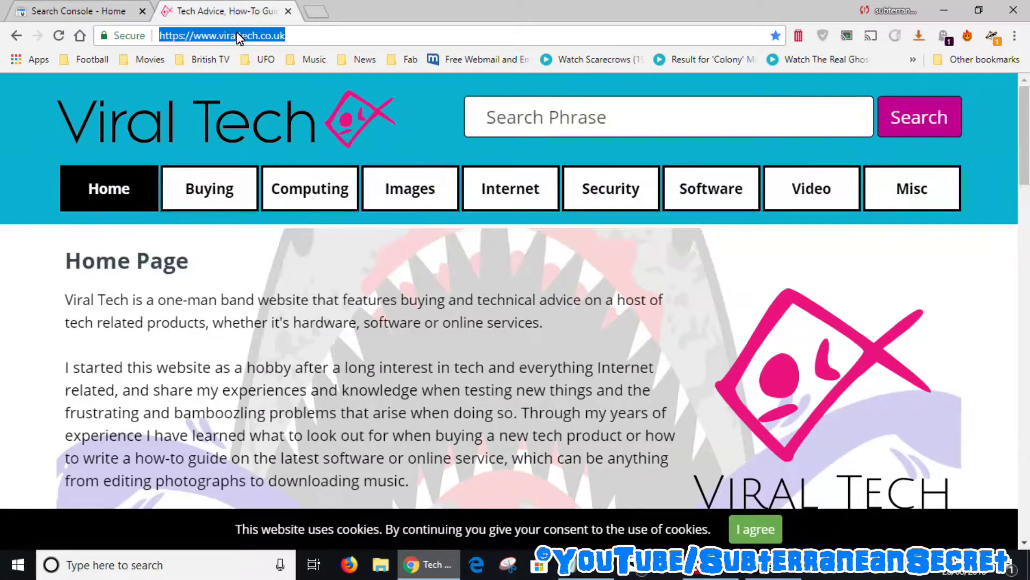
right_click(240, 36)
left_click(265, 117)
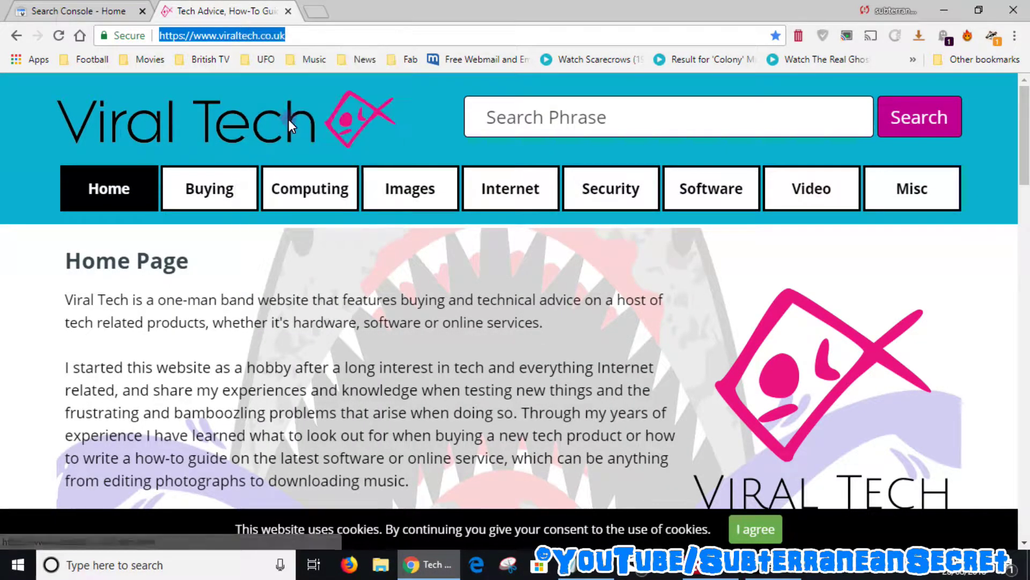
left_click(77, 10)
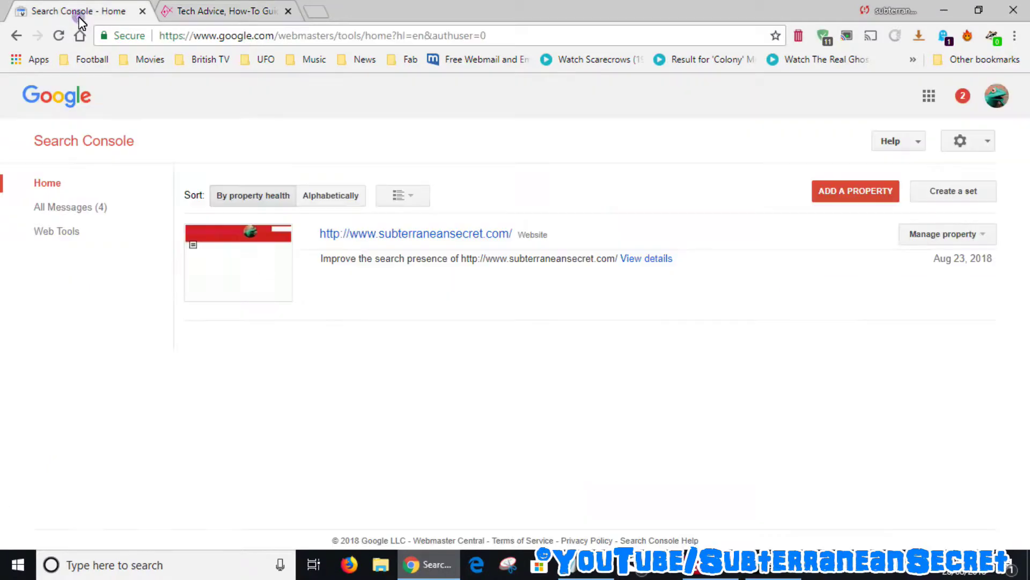
left_click(856, 194)
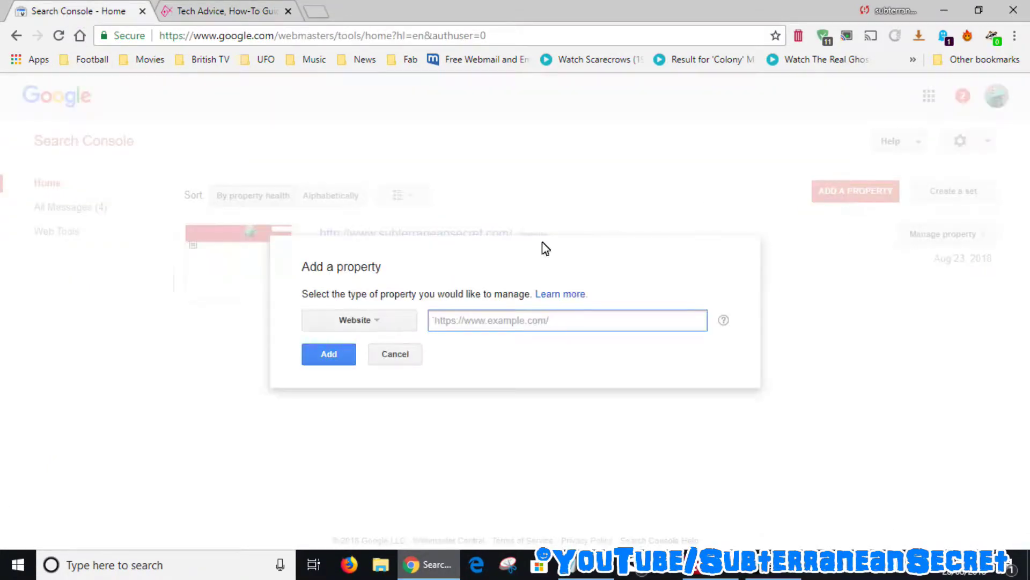
right_click(455, 324)
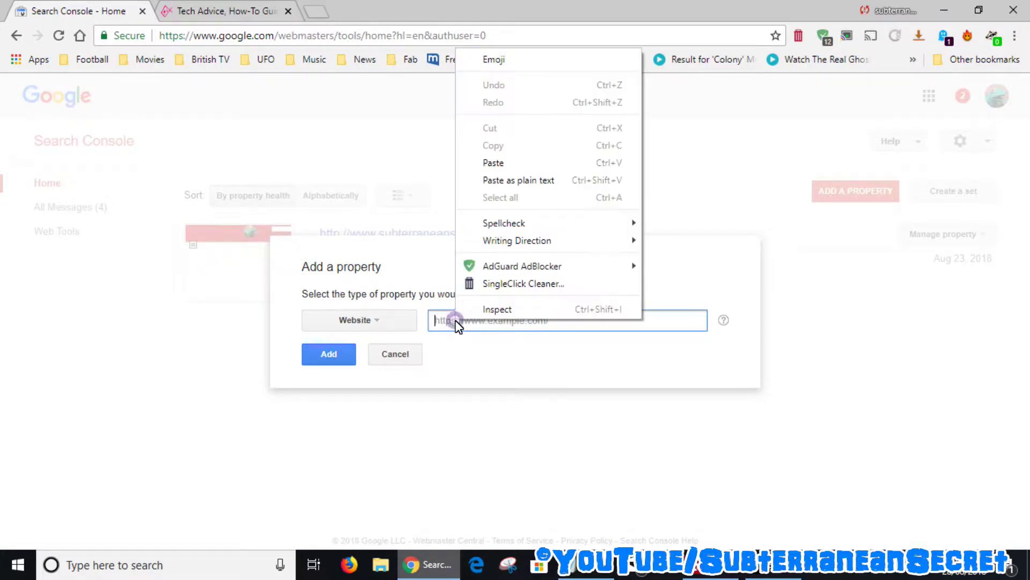
left_click(494, 165)
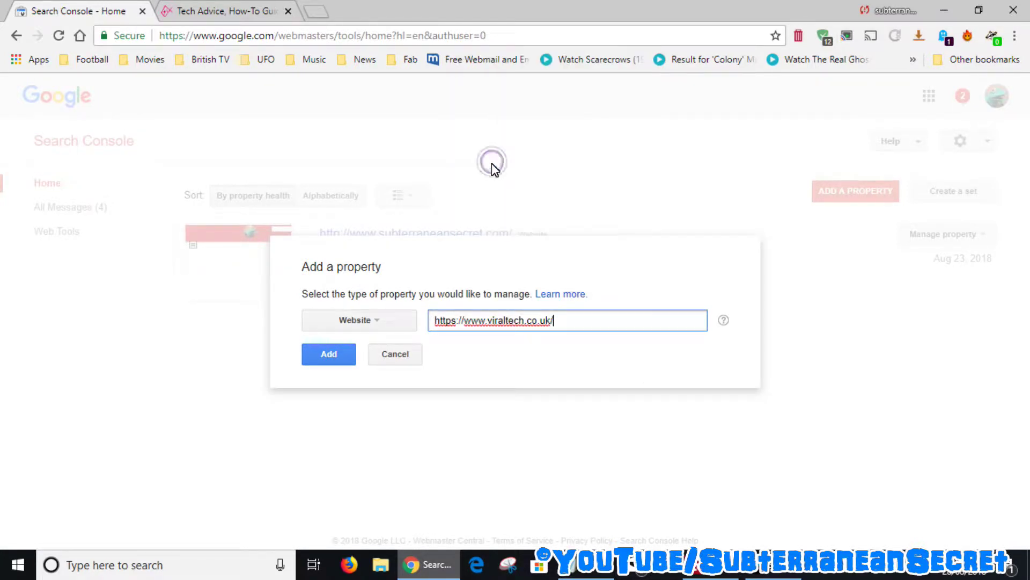
left_click(330, 354)
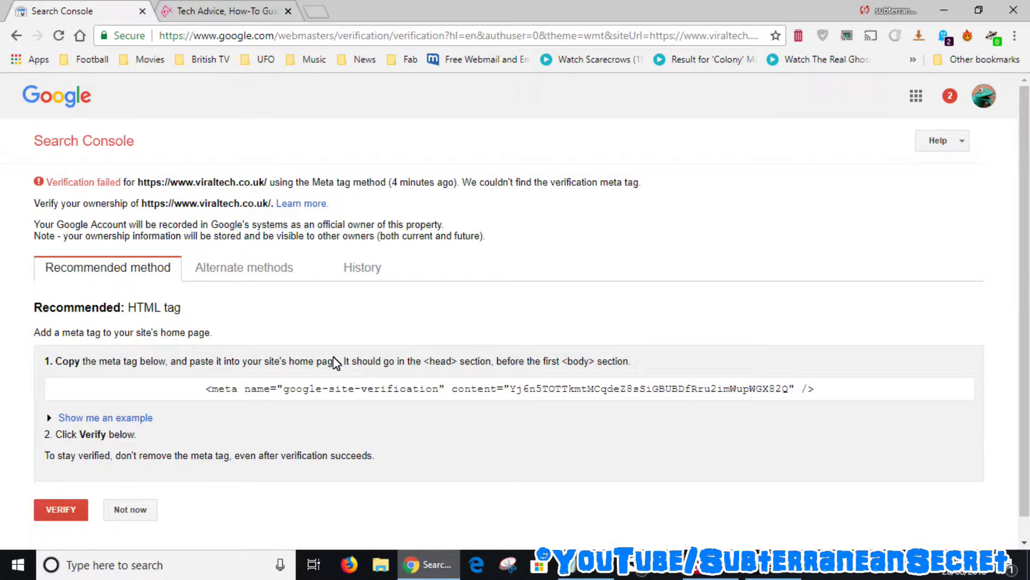
- Review the alternate verification methods, then return to the recommended HTML tag method
left_click(234, 267)
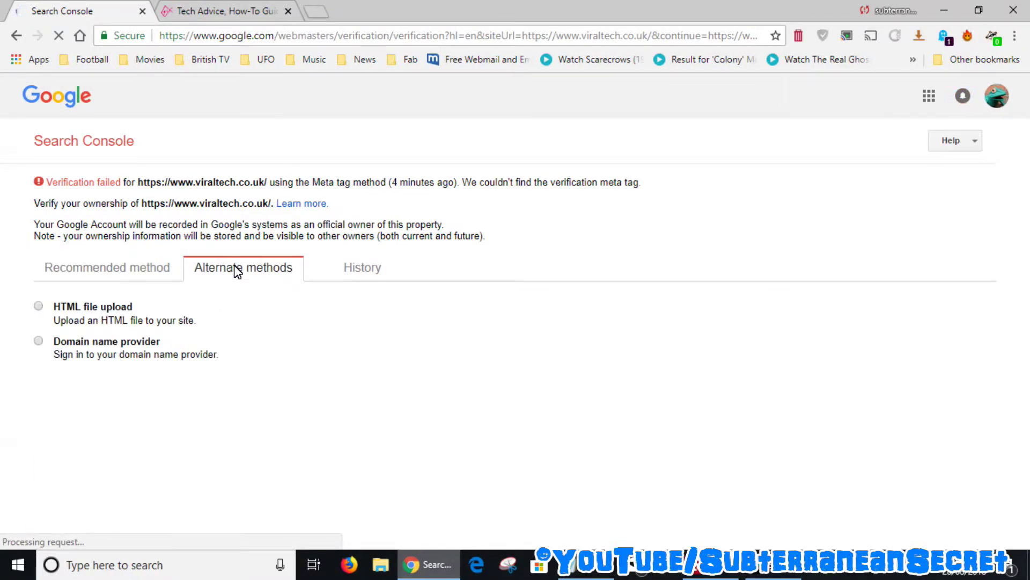
left_click(80, 270)
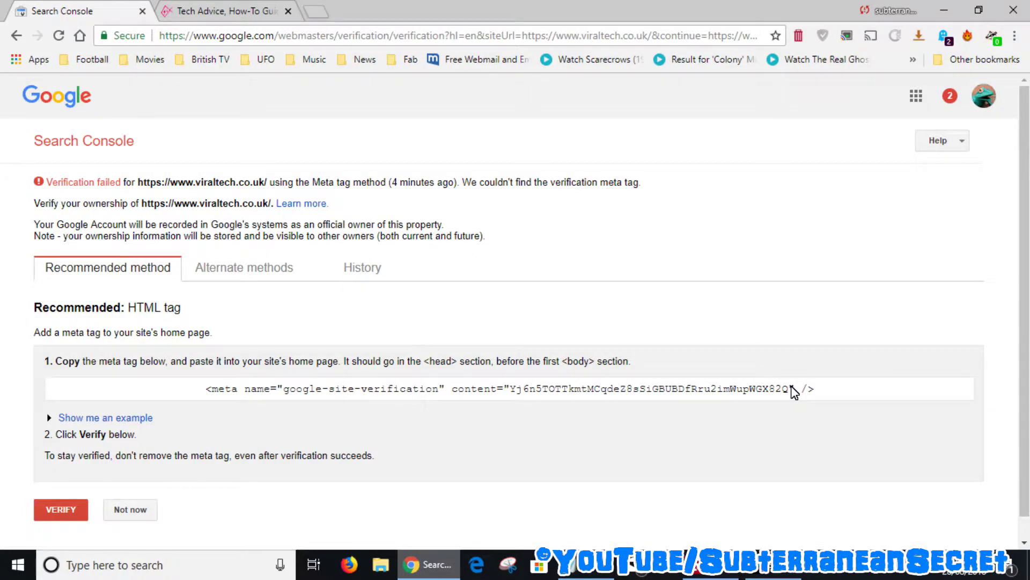
left_click(708, 565)
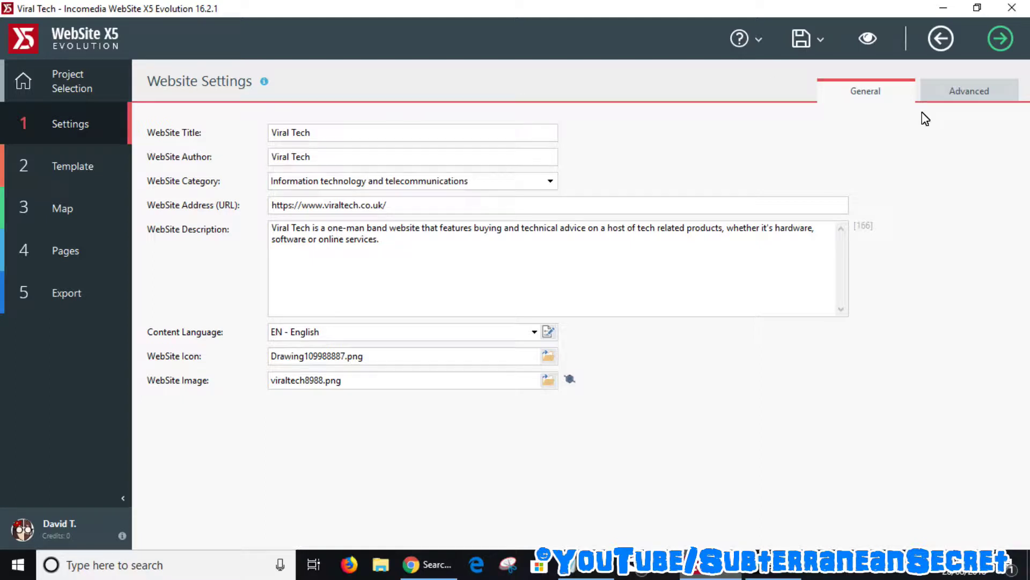
- Find the empty Verification metatag field under Advanced > Statistics, SEO and Code
left_click(984, 91)
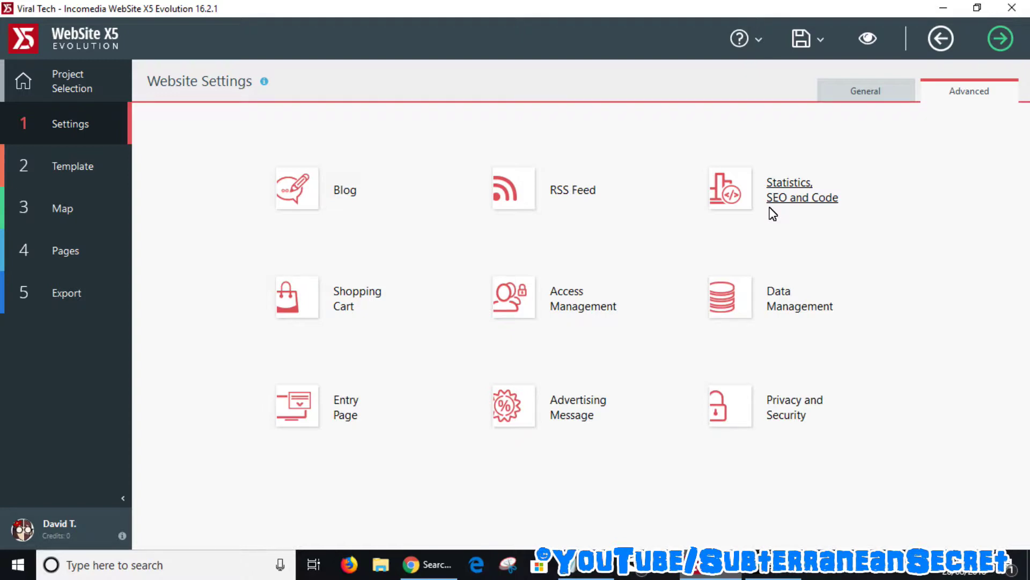
left_click(771, 212)
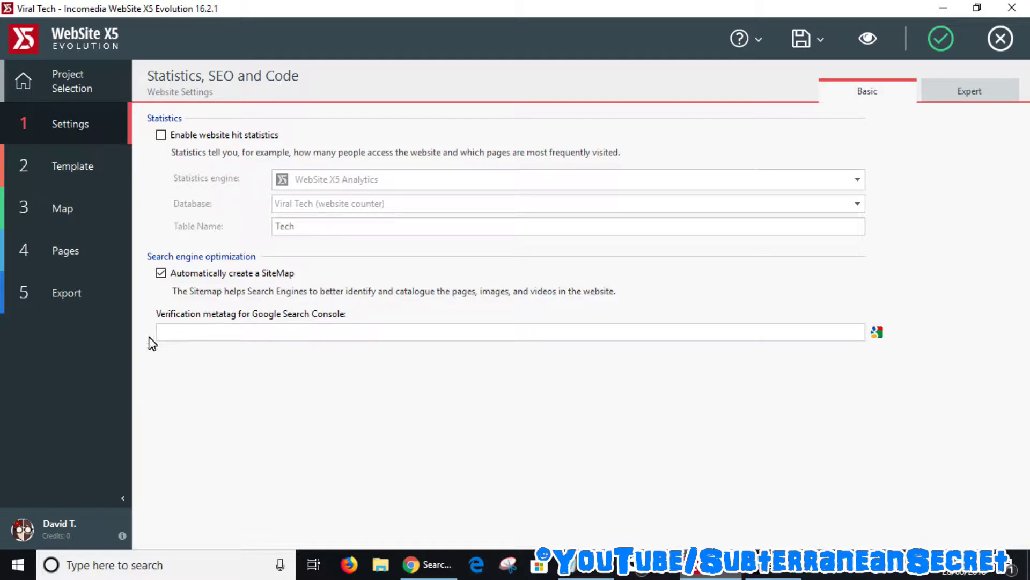
left_click(196, 333)
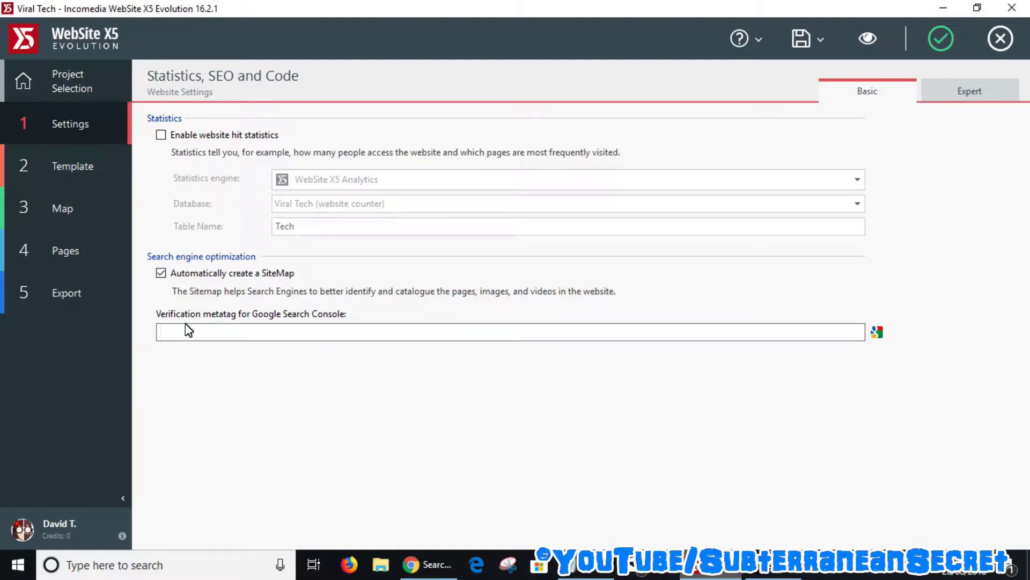
left_click(427, 565)
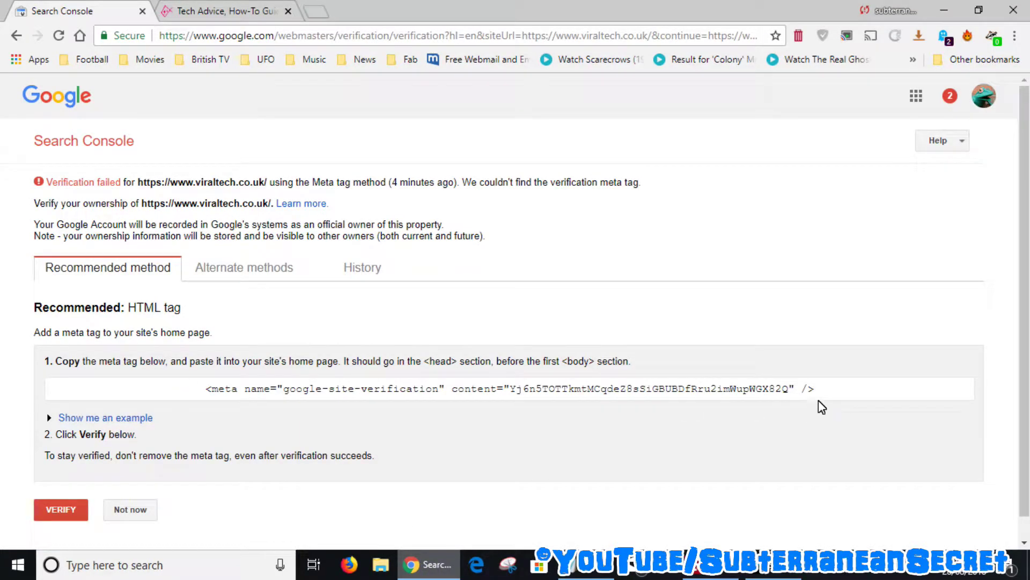
- Copy the full google-site-verification meta tag from the HTML tag verification page
left_click_drag(818, 390, 247, 373)
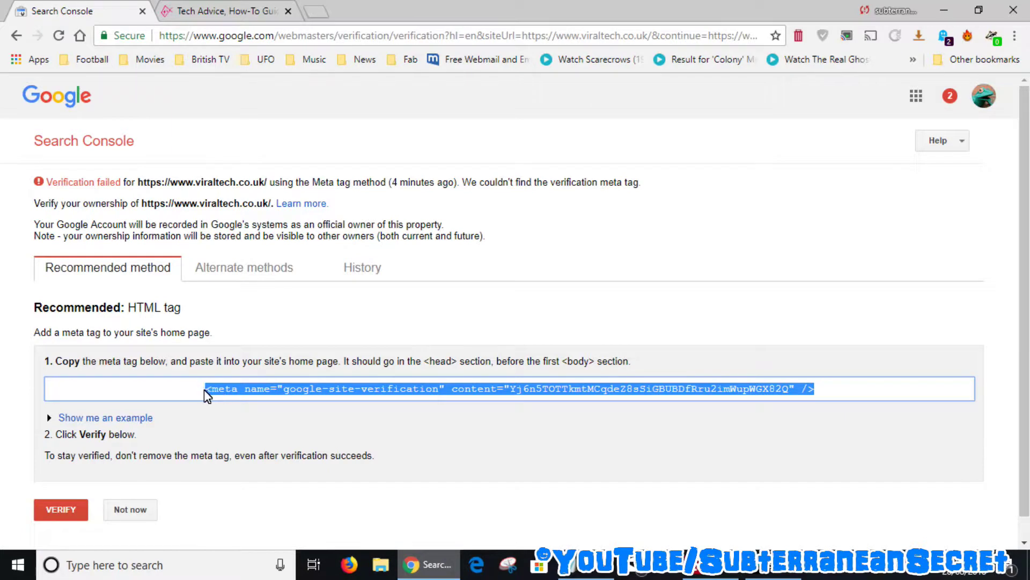
right_click(223, 392)
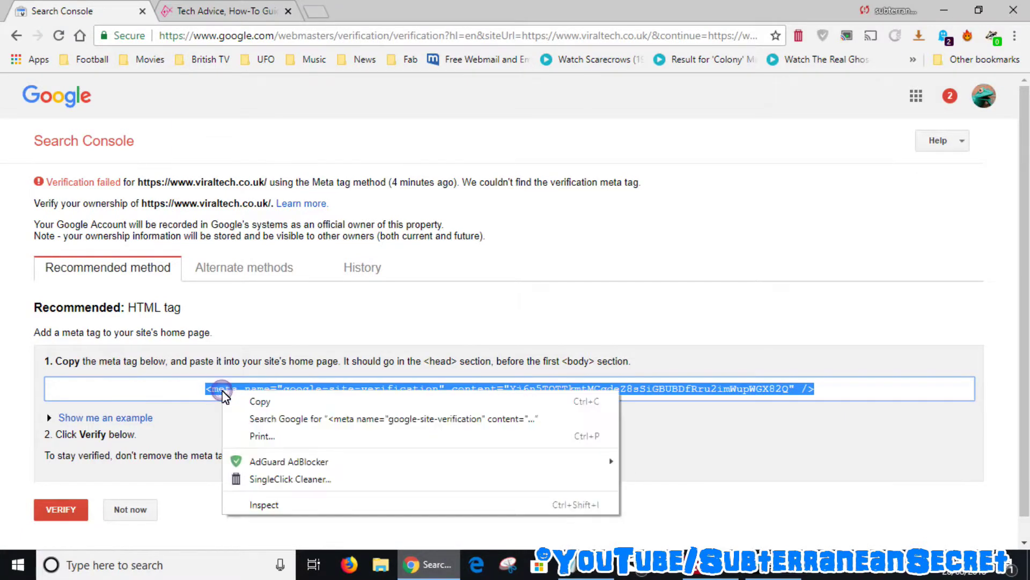
left_click(260, 401)
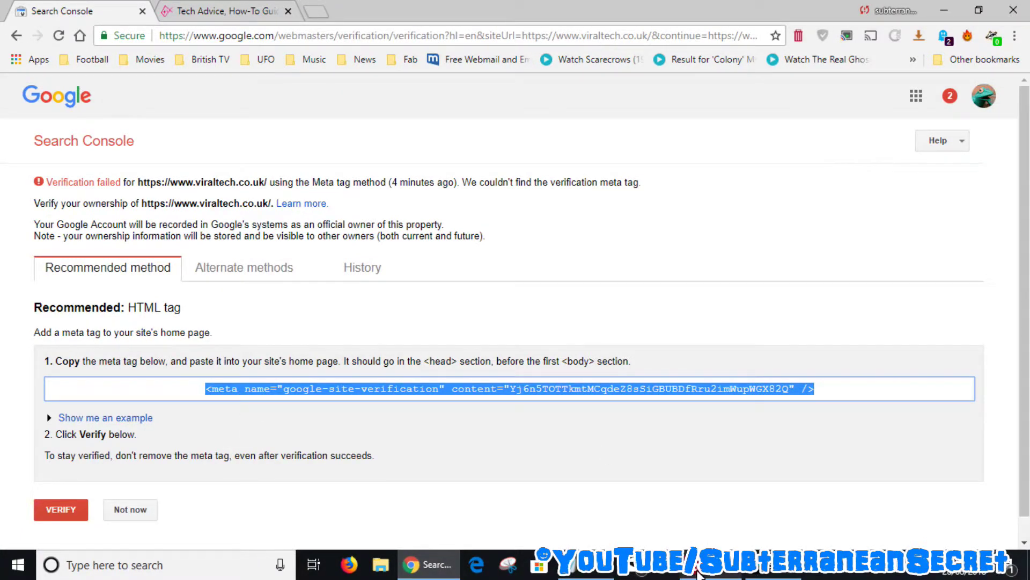
left_click(702, 572)
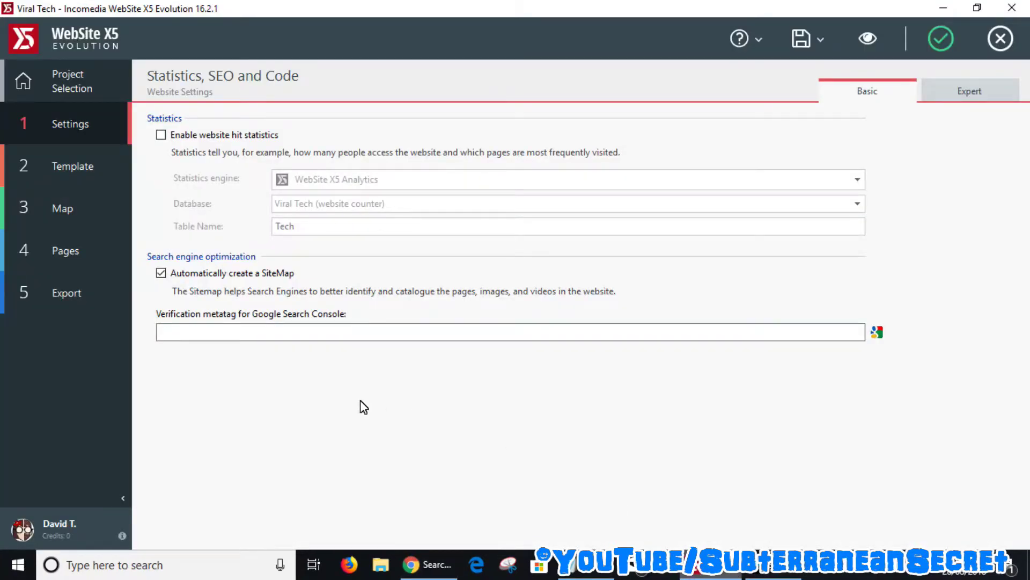
- Paste the meta tag into the Verification metatag field, confirm it, and save the project
right_click(225, 338)
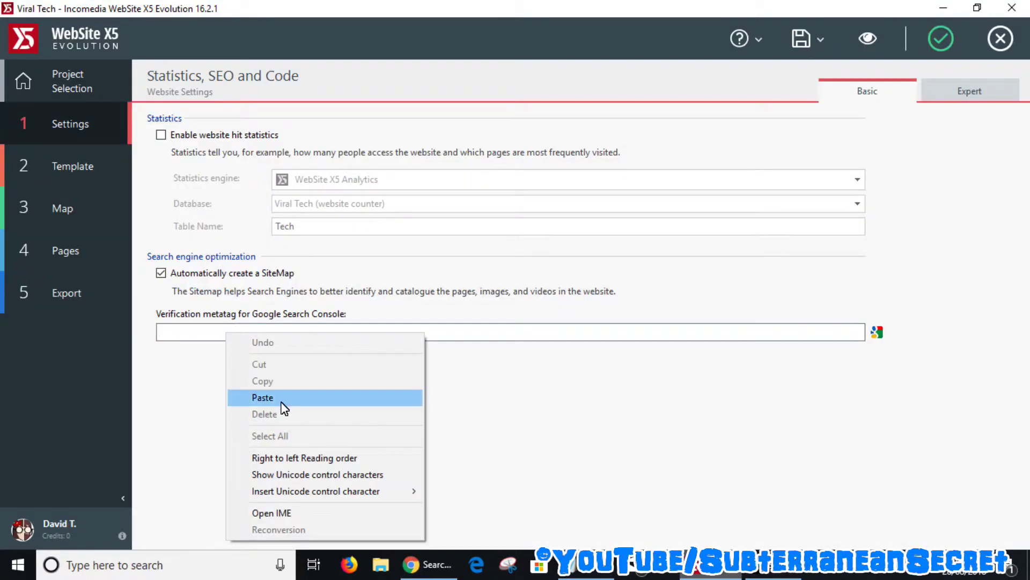
left_click(265, 396)
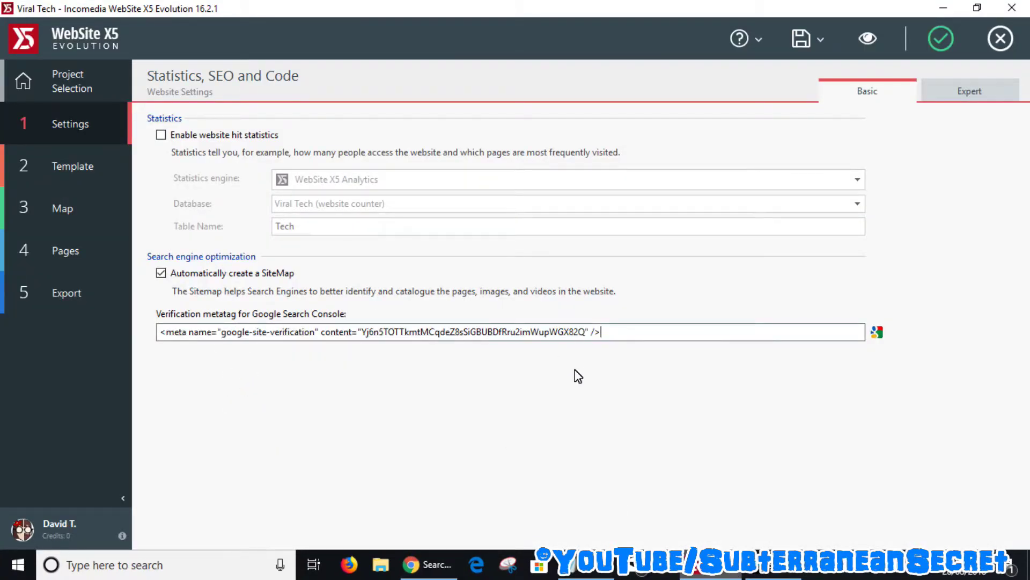
left_click(941, 39)
left_click(801, 38)
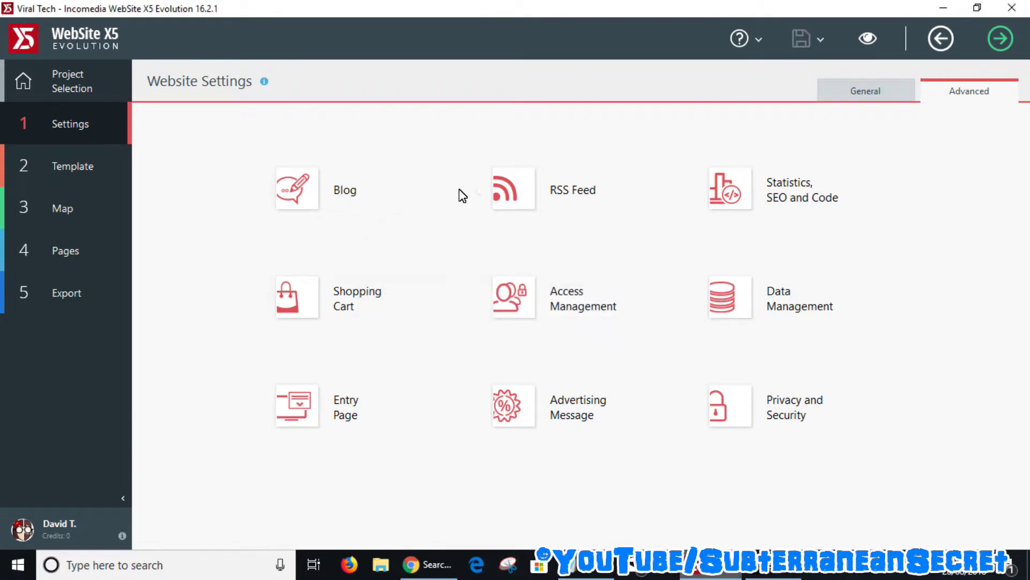
- Upload all website files over FTP to public_html, overwriting the existing server files
left_click(67, 293)
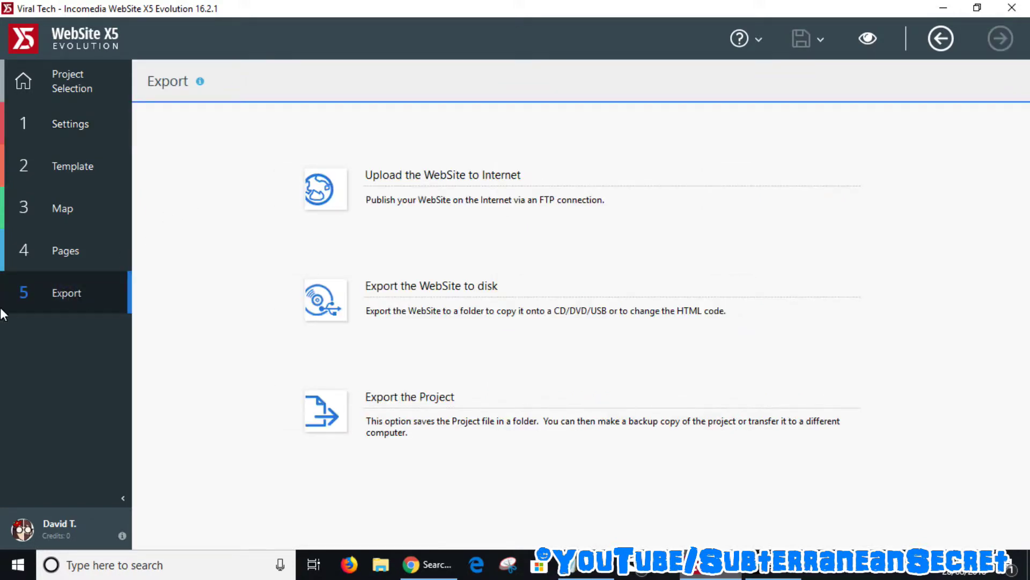
left_click(410, 182)
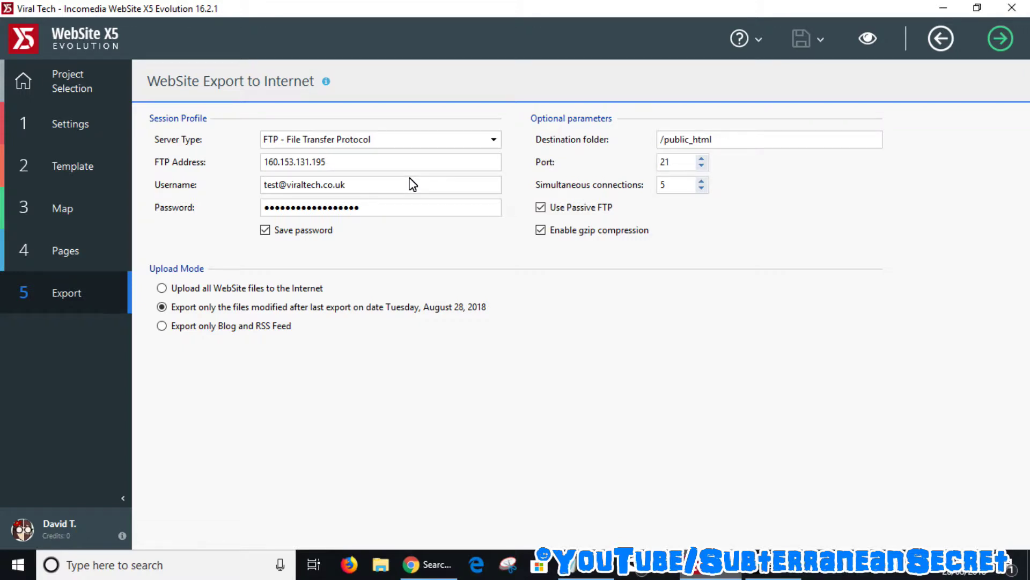
left_click(162, 289)
left_click(1000, 38)
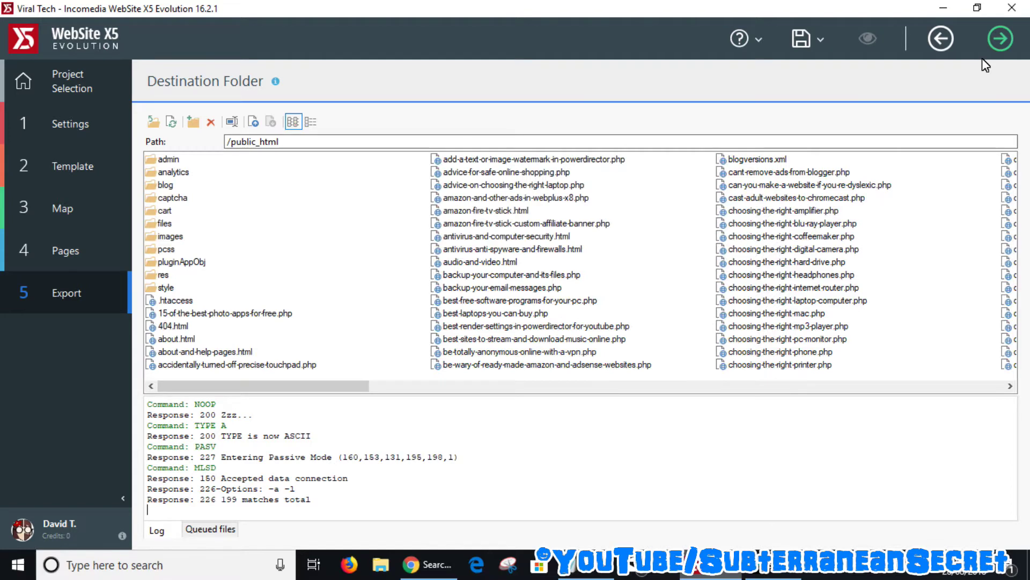
left_click(1003, 38)
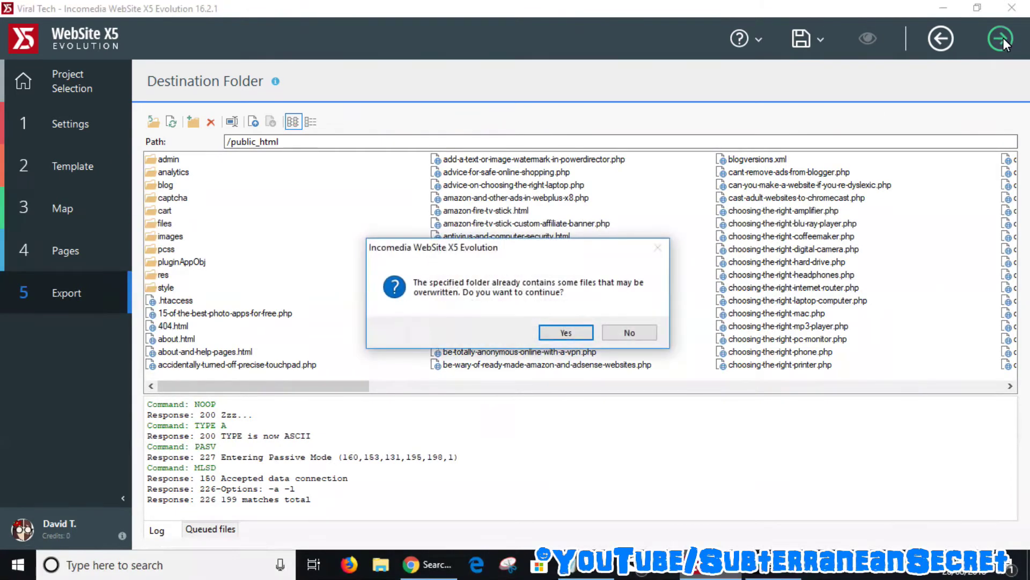
left_click(563, 331)
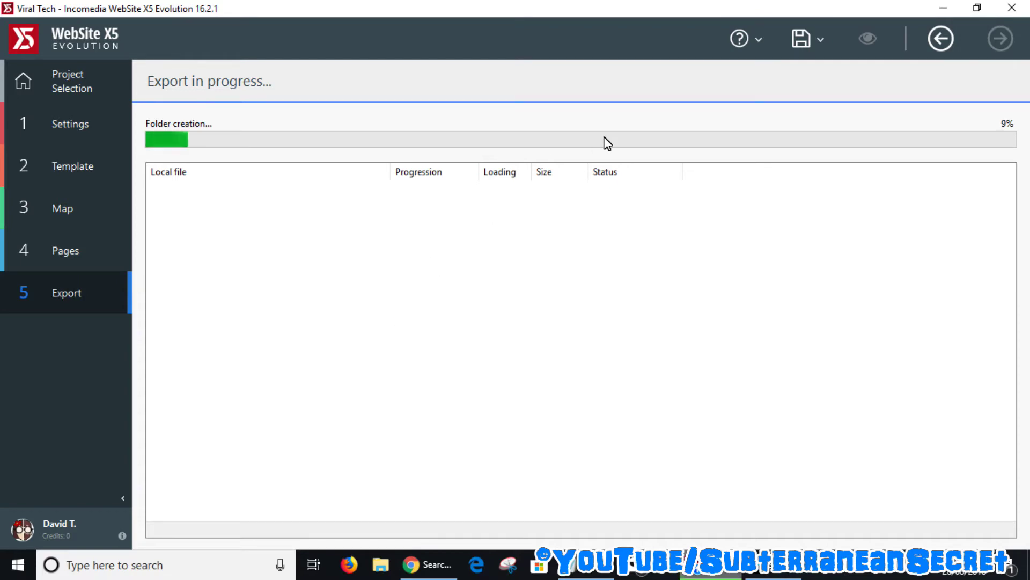
left_click(931, 3)
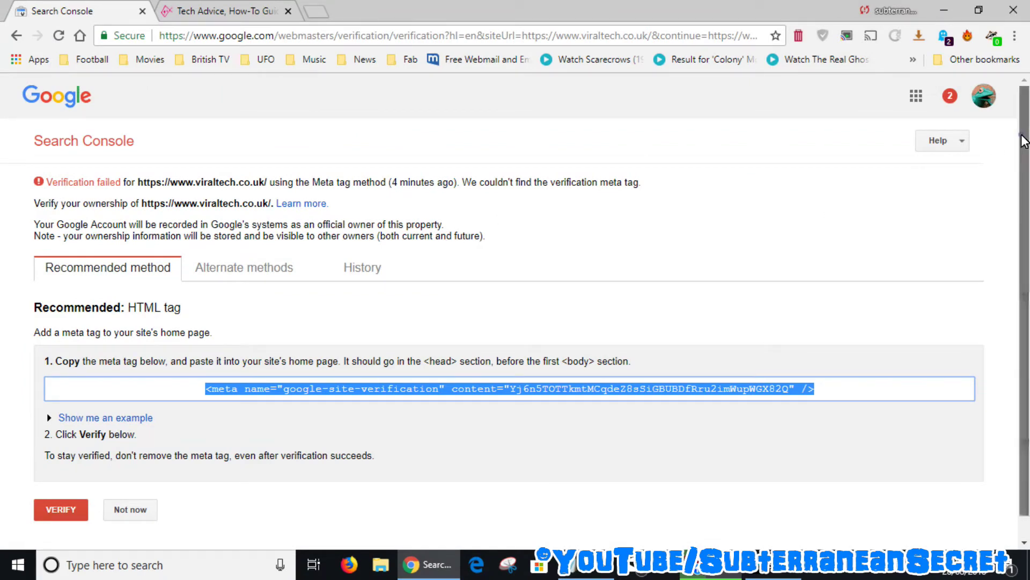
left_click_drag(1023, 185, 1024, 207)
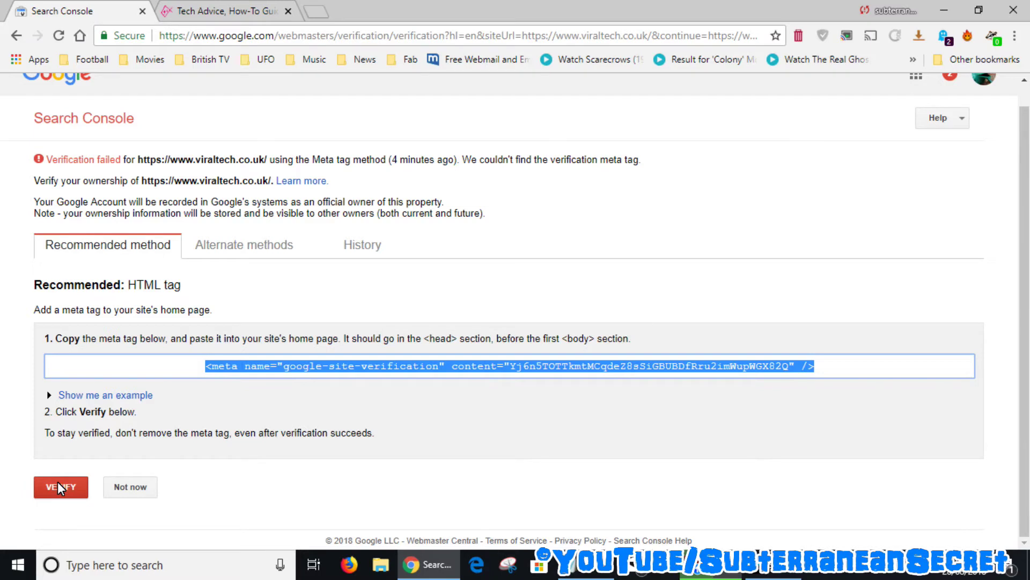